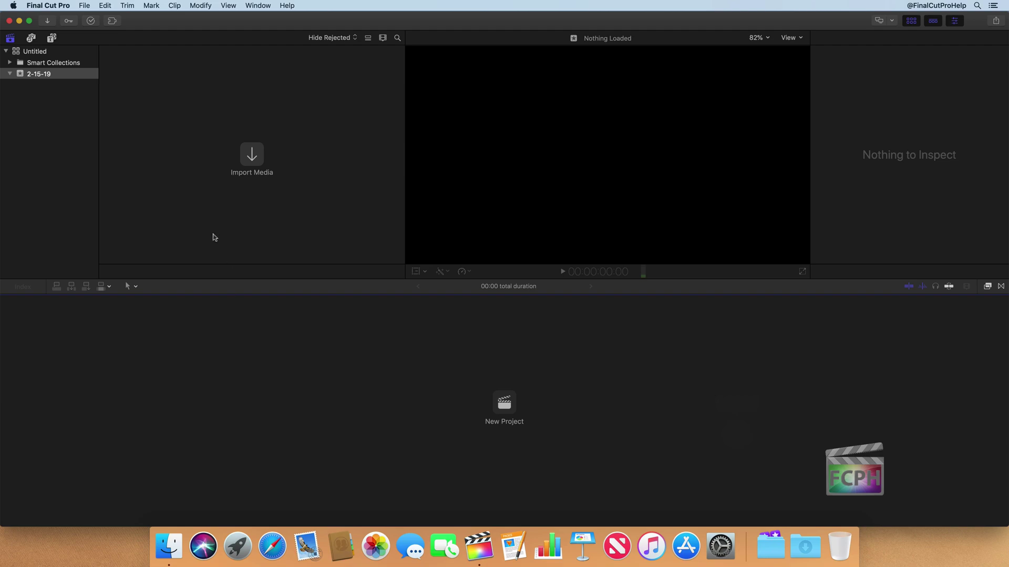
- View File > Open Library > From Backup, then dismiss the menu without opening a library
{"action": "left_click", "coordinate": [84, 5]}
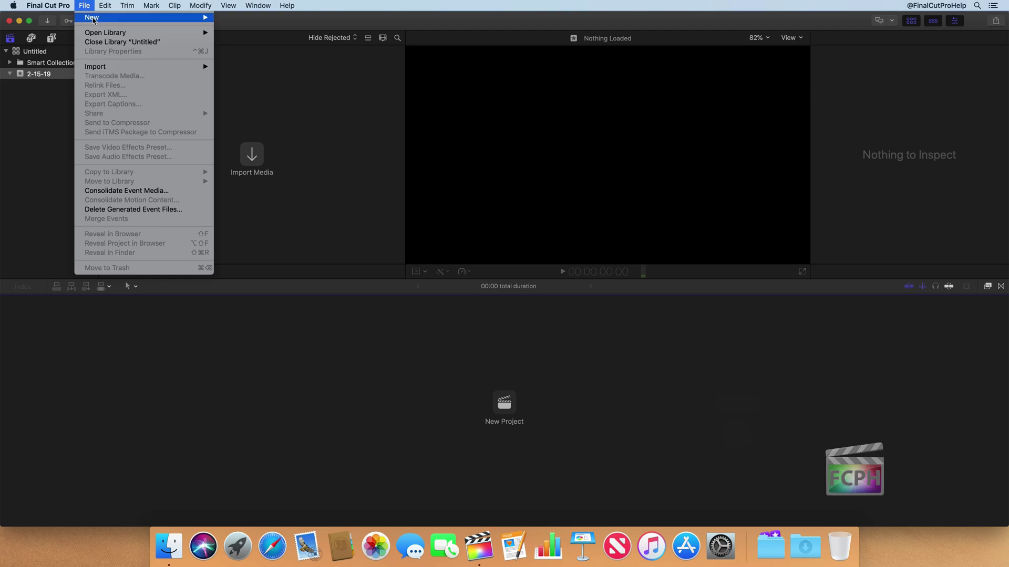
{"action": "mouse_move", "coordinate": [101, 33]}
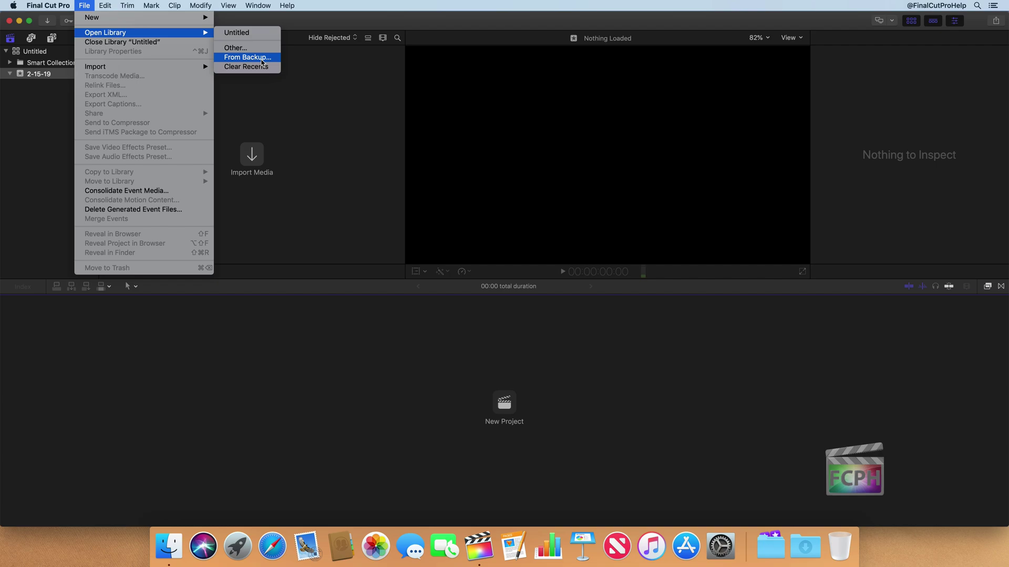
{"action": "left_click", "coordinate": [308, 92]}
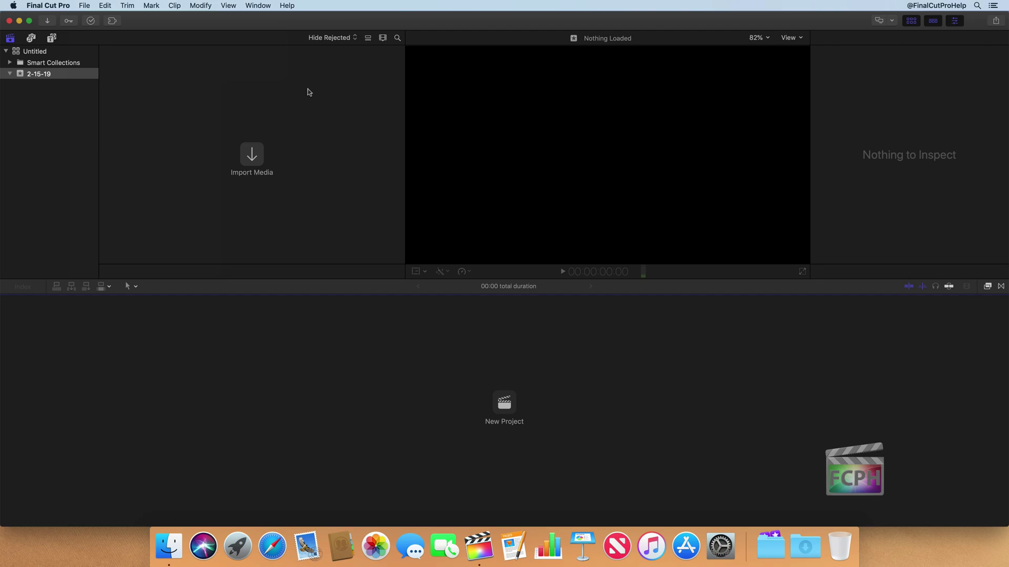
- Launch System Preferences from the Dock and go to the Time Machine pane
{"action": "left_click", "coordinate": [719, 541]}
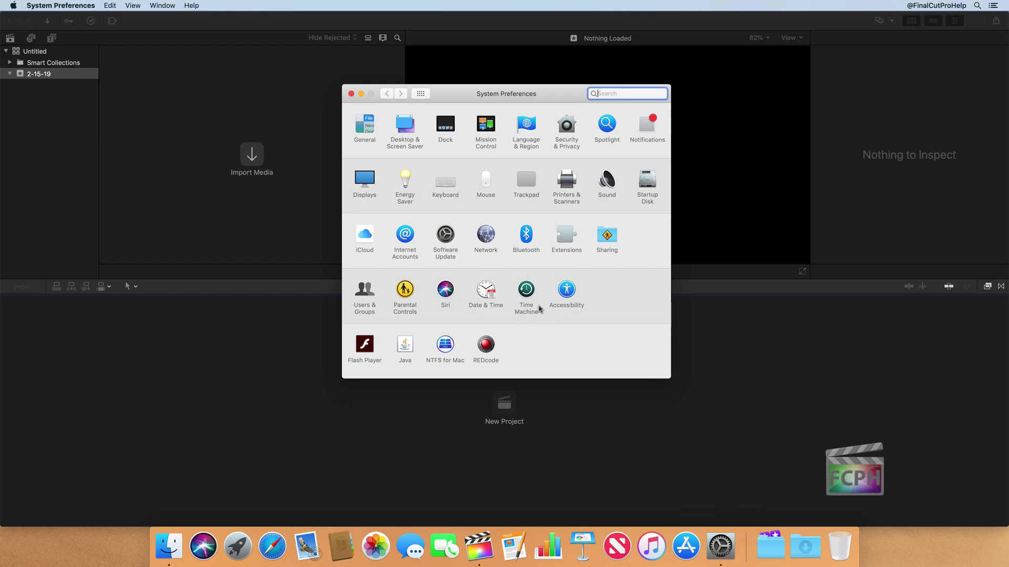
{"action": "left_click", "coordinate": [527, 293]}
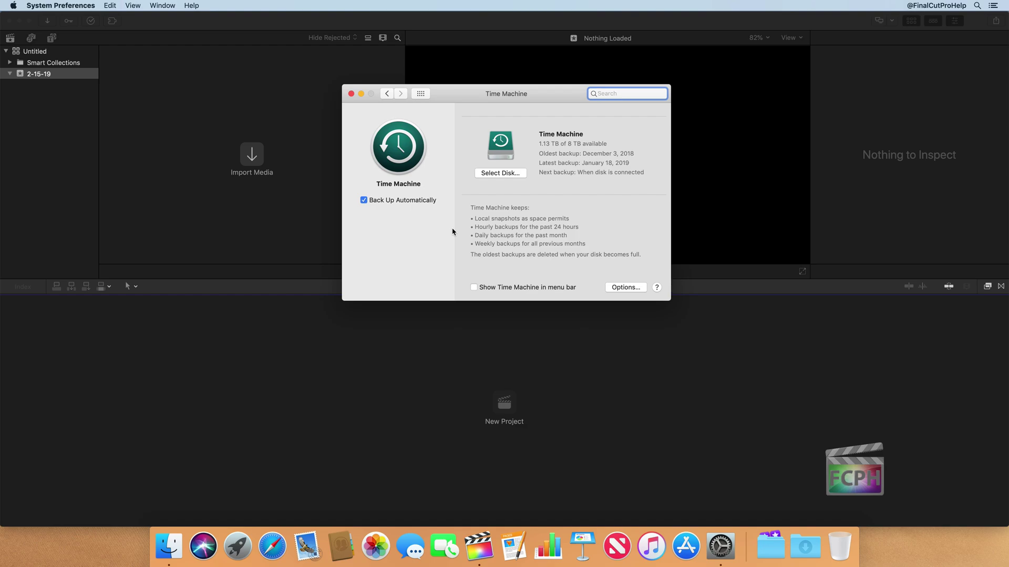
- Enable 'Show Time Machine in menu bar' and choose Back Up Now from the menu-bar icon
{"action": "left_click", "coordinate": [474, 290]}
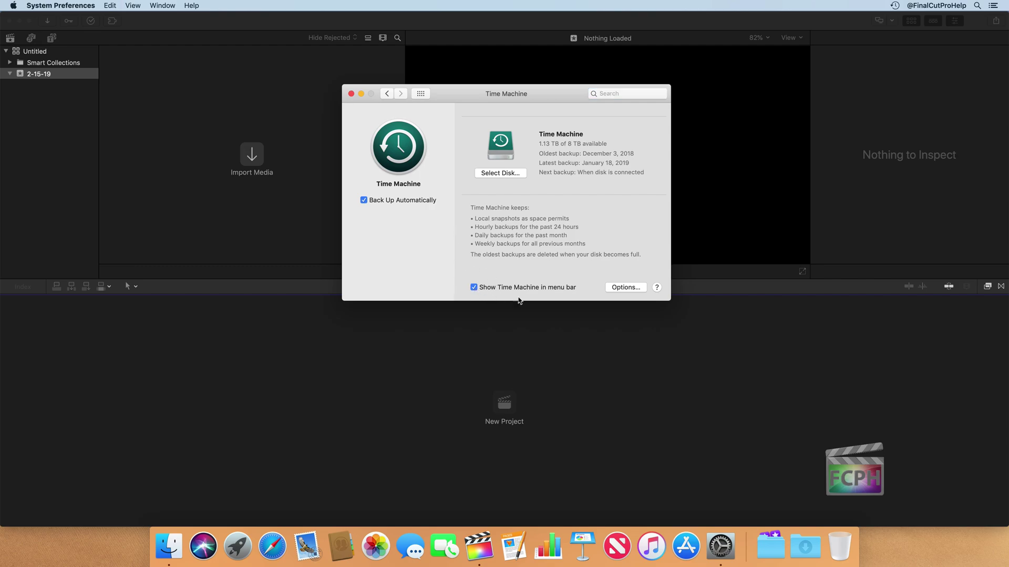
{"action": "left_click", "coordinate": [894, 6]}
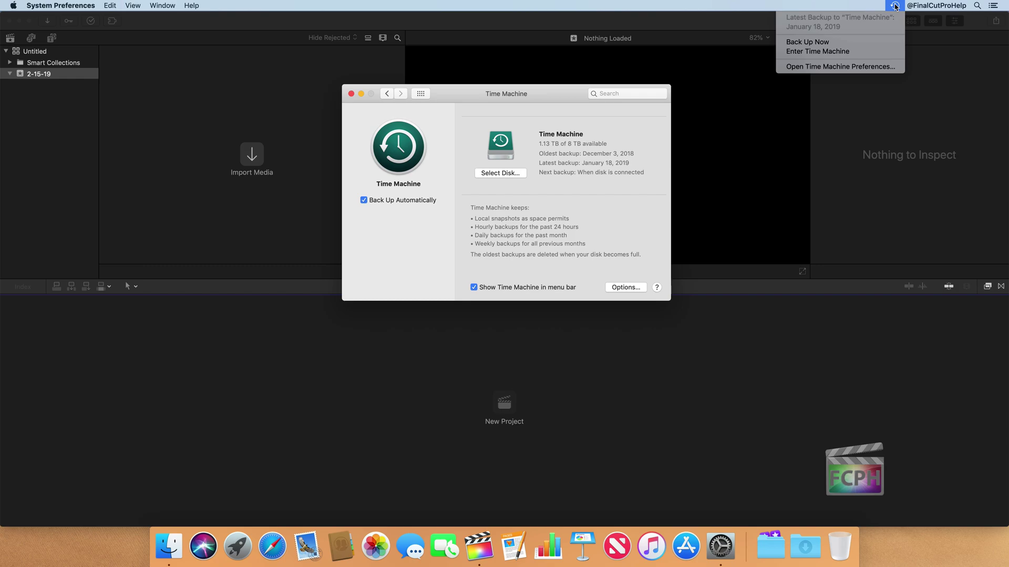
{"action": "left_click", "coordinate": [839, 41]}
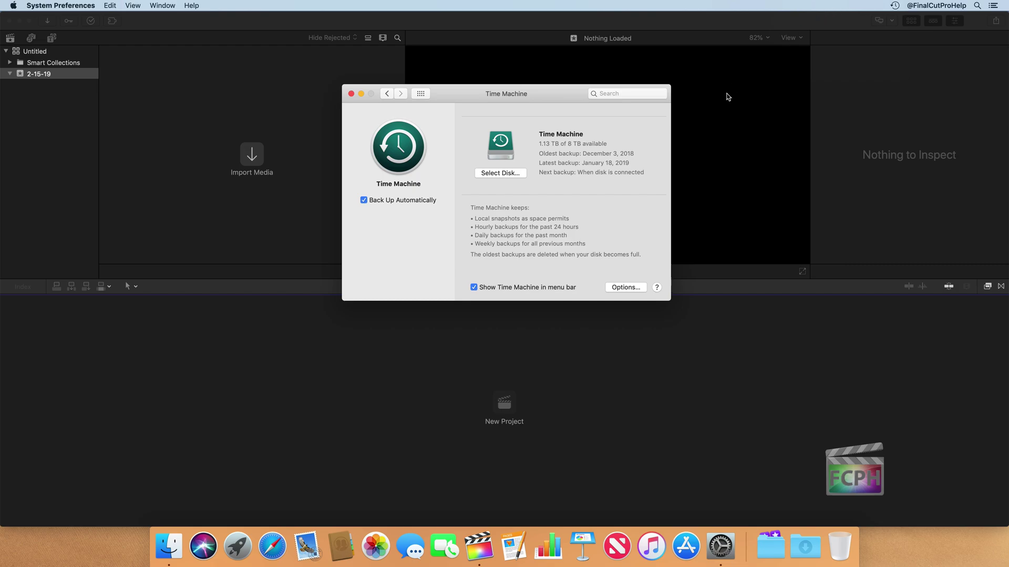
- Close System Preferences, launch Pages, and create a new Blank Landscape document
{"action": "left_click", "coordinate": [351, 94]}
{"action": "left_click", "coordinate": [512, 549]}
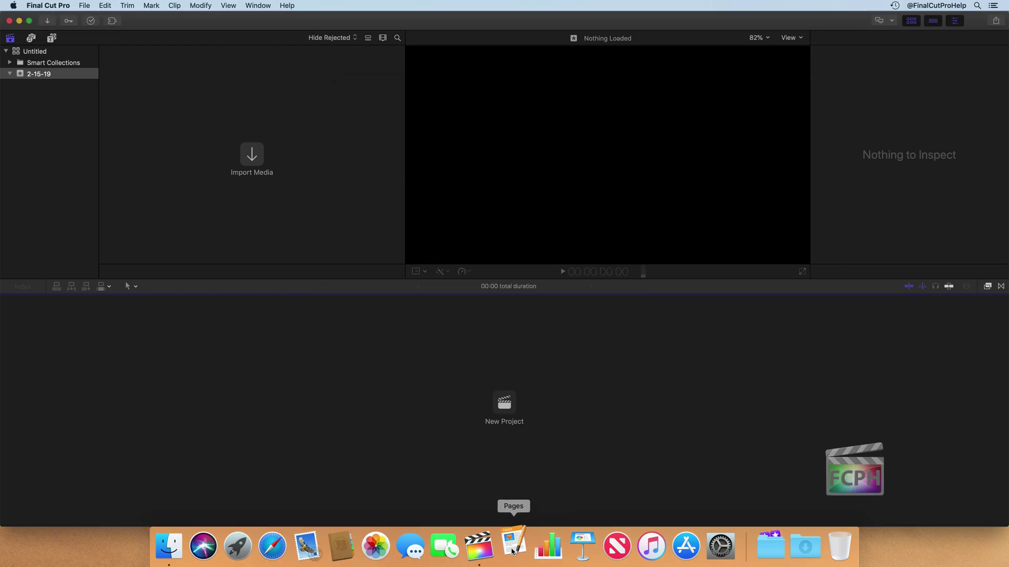
{"action": "left_click", "coordinate": [515, 434]}
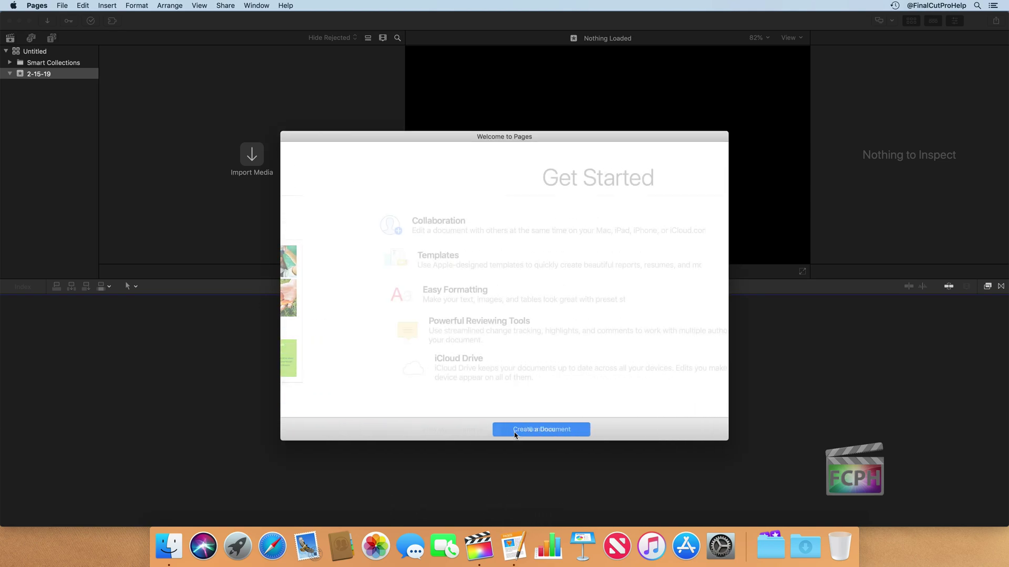
{"action": "left_click", "coordinate": [533, 436]}
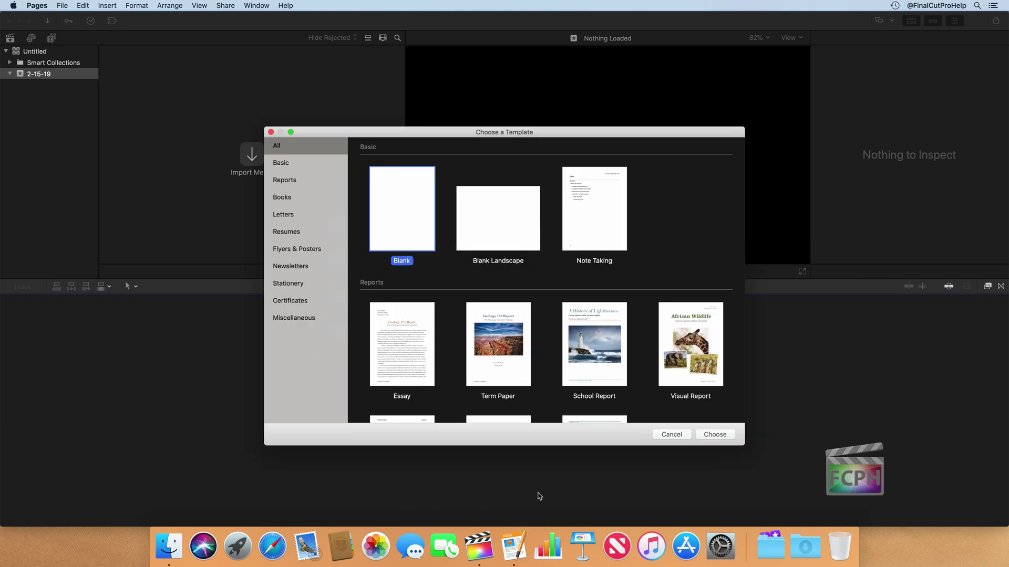
{"action": "left_click", "coordinate": [496, 230]}
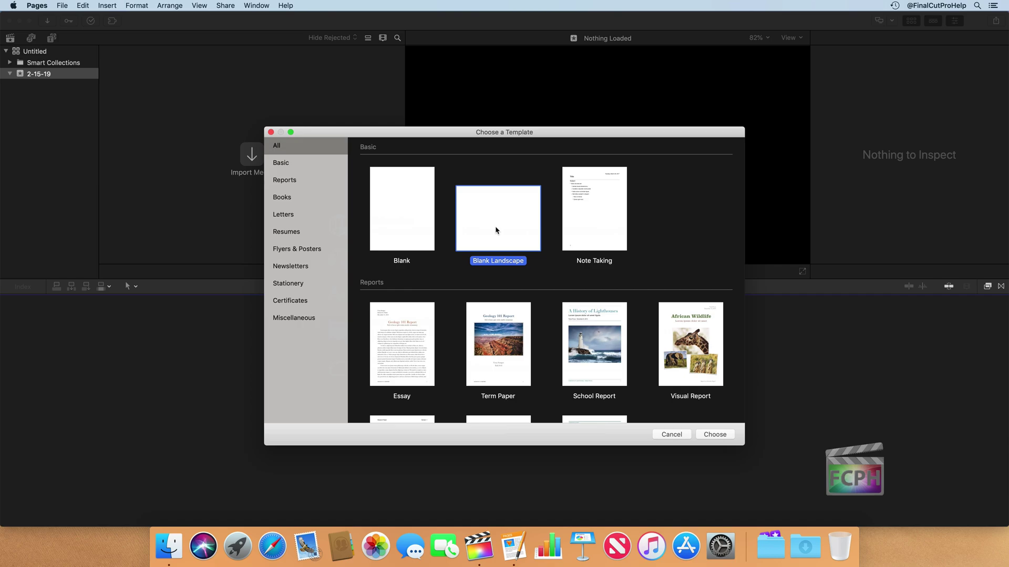
{"action": "double_click", "coordinate": [496, 230]}
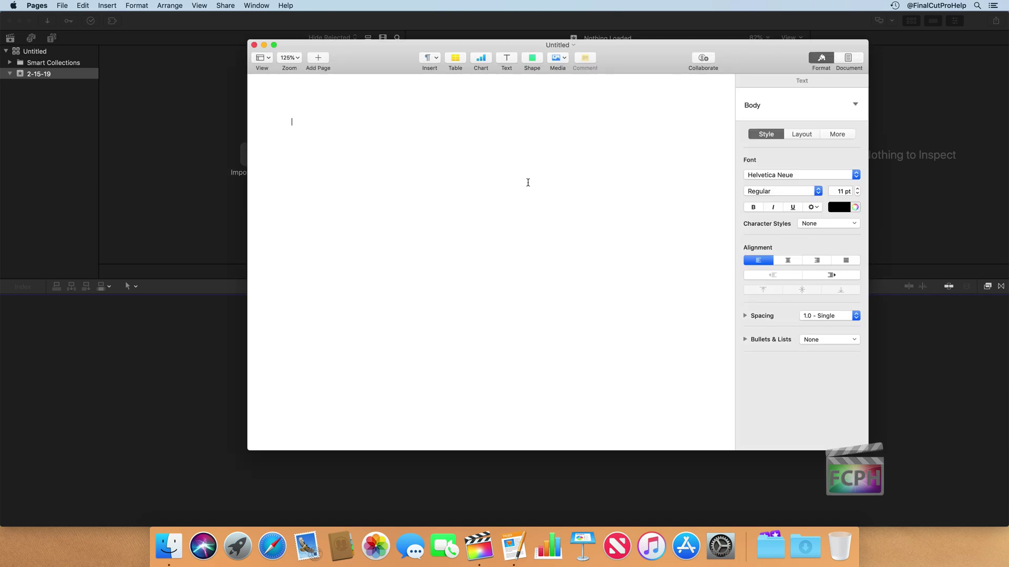
- Place the 'mac' monitor shape and a 'stor' storage cylinder side by side near the page top
{"action": "left_click", "coordinate": [533, 59]}
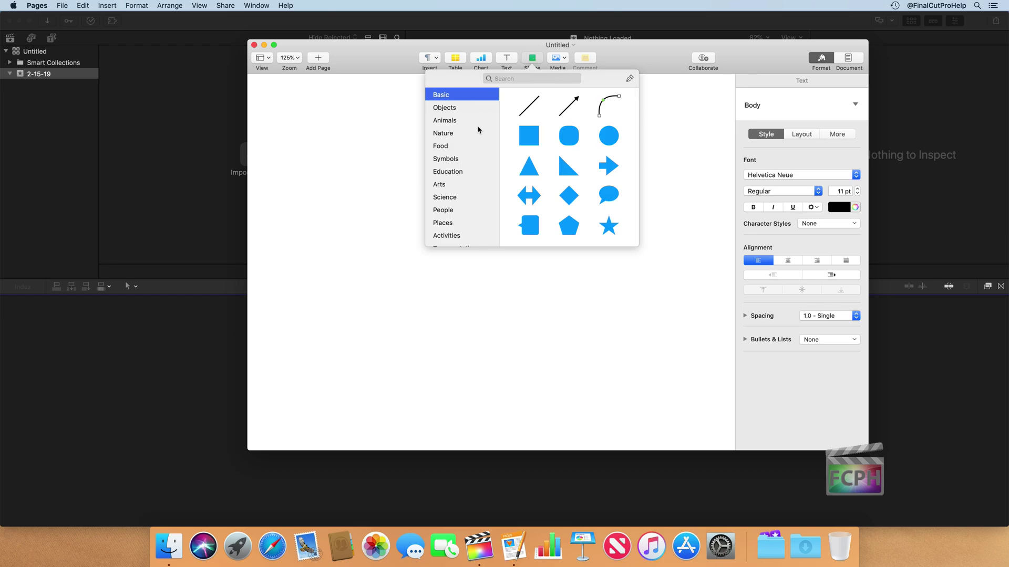
{"action": "left_click", "coordinate": [517, 79]}
{"action": "type", "text": "mac"}
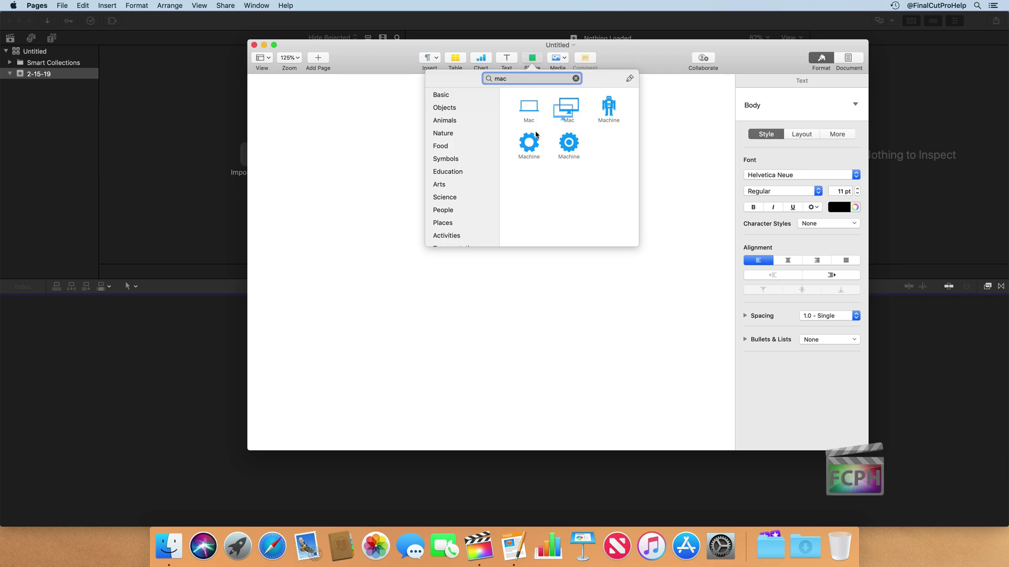
{"action": "left_click_drag", "start_coordinate": [569, 107], "coordinate": [489, 164]}
{"action": "left_click", "coordinate": [531, 60]}
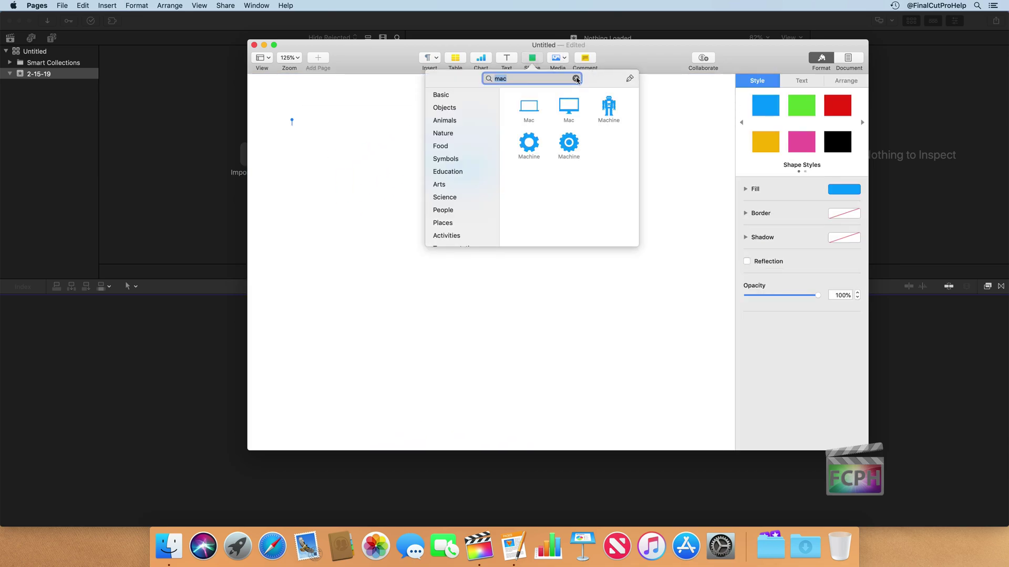
{"action": "type", "text": "stor"}
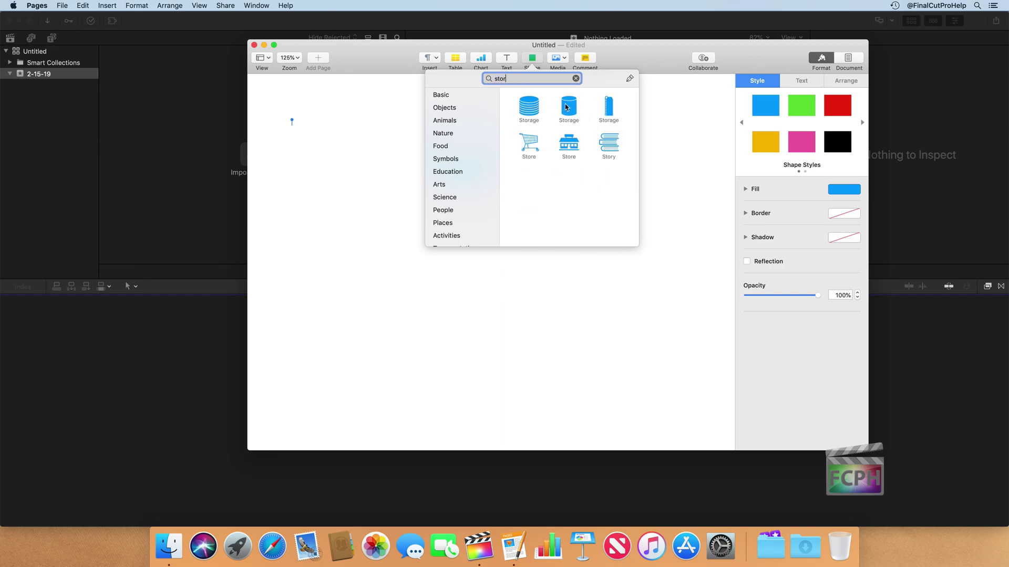
{"action": "left_click_drag", "start_coordinate": [567, 108], "coordinate": [551, 152]}
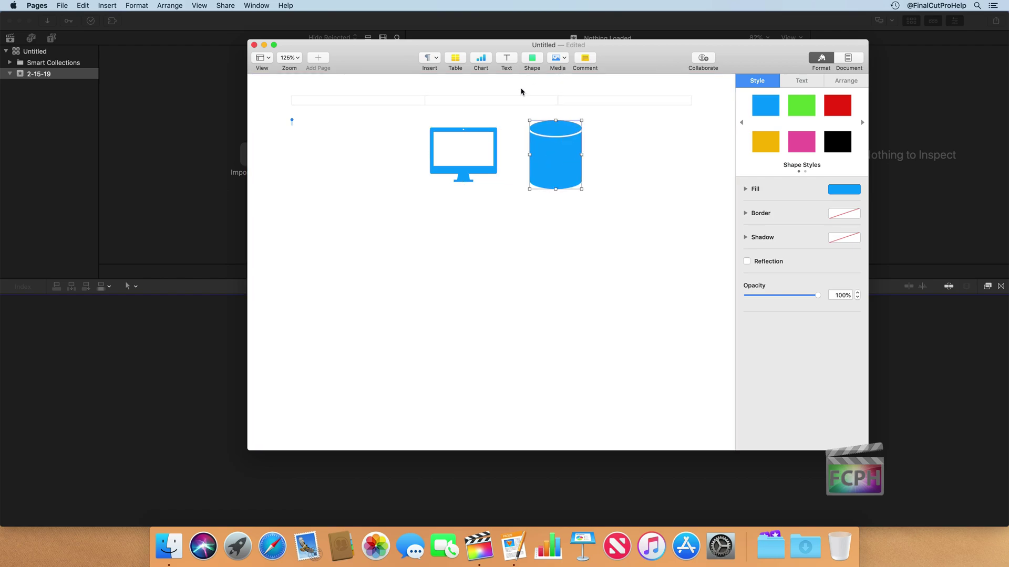
- Add a red circle, shrink it and place it on the monitor
{"action": "left_click", "coordinate": [471, 173]}
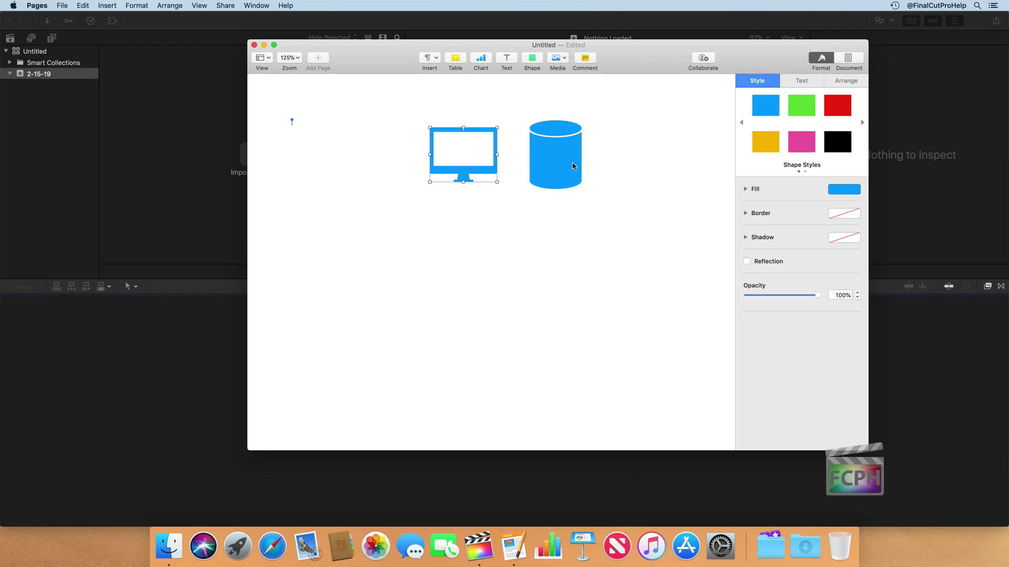
{"action": "left_click", "coordinate": [528, 62]}
{"action": "type", "text": "fil"}
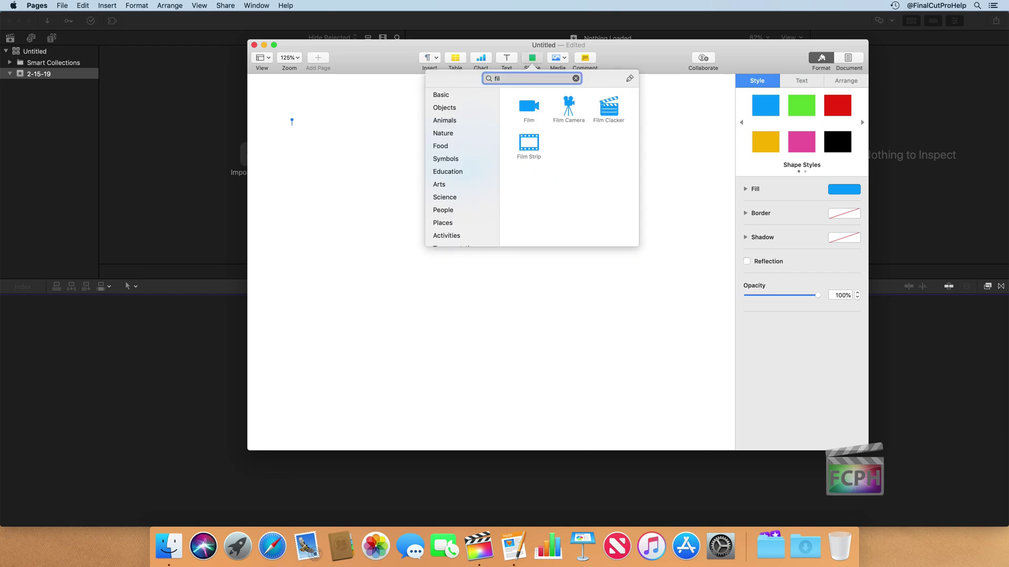
{"action": "key", "text": "Escape"}
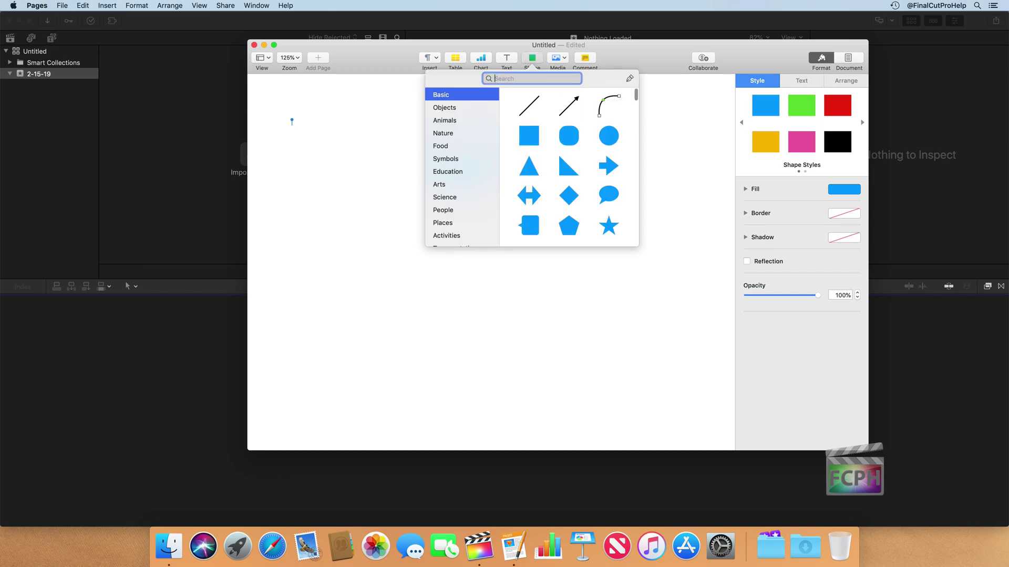
{"action": "left_click", "coordinate": [606, 138]}
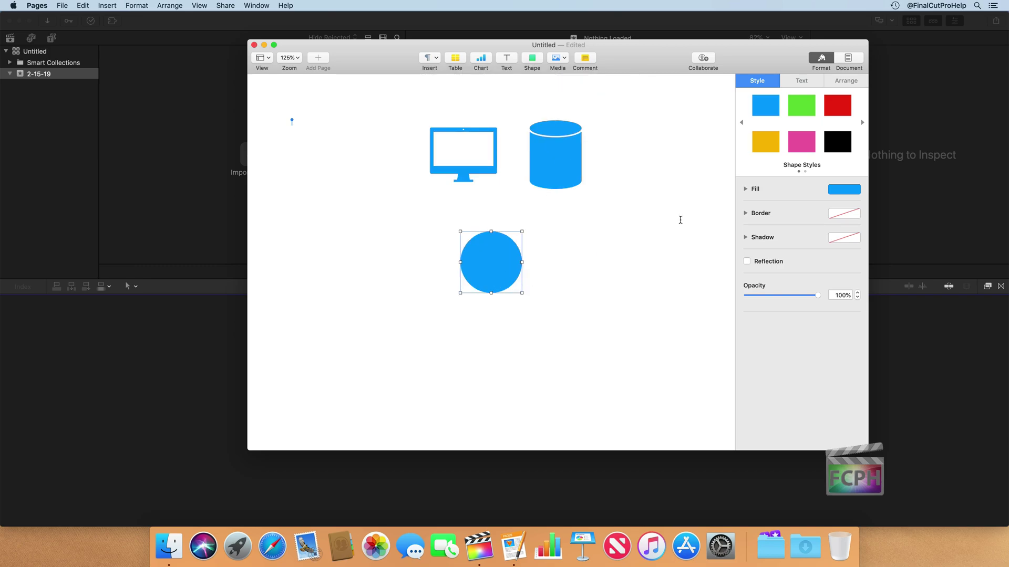
{"action": "left_click", "coordinate": [838, 107]}
{"action": "left_click_drag", "start_coordinate": [520, 293], "coordinate": [469, 165]}
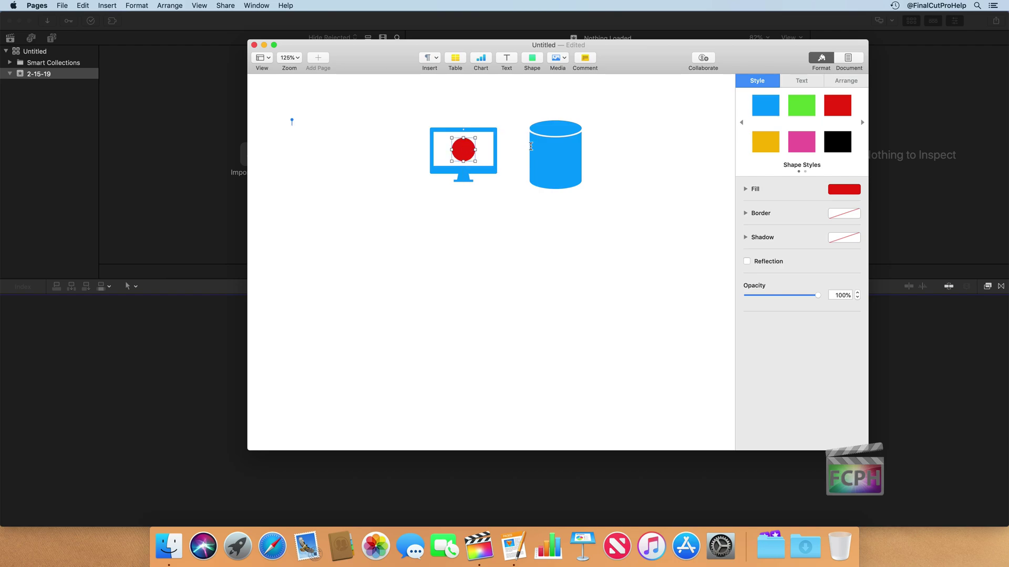
{"action": "left_click", "coordinate": [763, 143]}
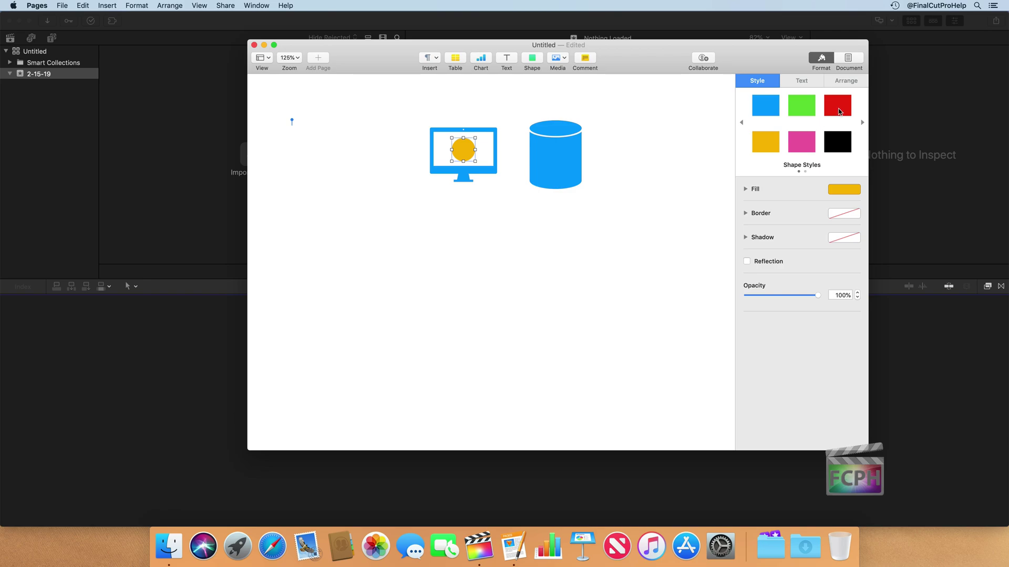
{"action": "left_click", "coordinate": [840, 110]}
- Option-drag a copy of the circle into the blue cylinder and make it yellow
{"action": "left_click_drag", "start_coordinate": [462, 152], "coordinate": [555, 158]}
{"action": "left_click", "coordinate": [765, 142]}
{"action": "left_click", "coordinate": [597, 221]}
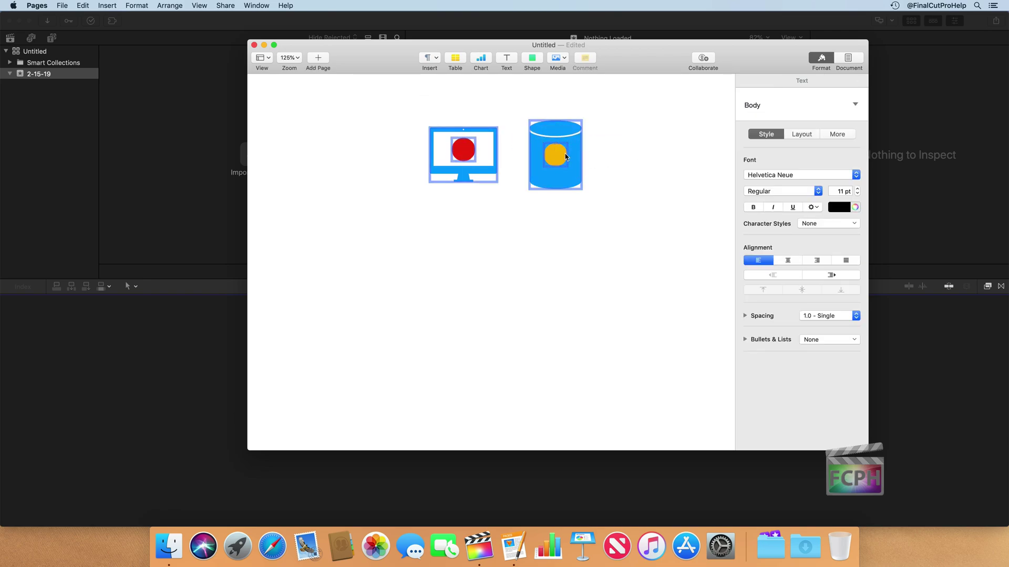
{"action": "key", "text": "super+a"}
{"action": "left_click", "coordinate": [541, 228]}
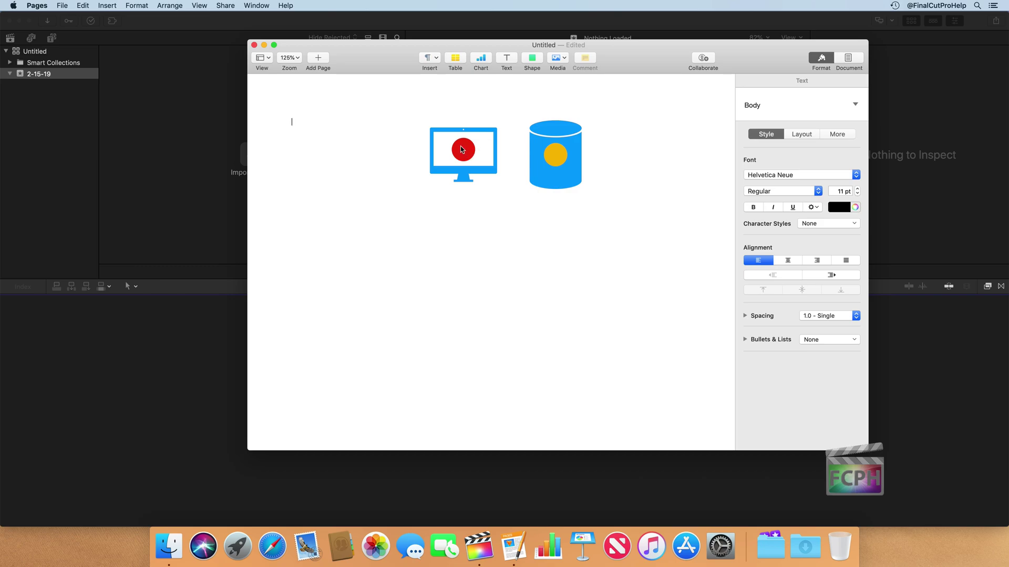
- Copy the monitor's red circle onto the blue cylinder, stacked just below the yellow circle
{"action": "left_click_drag", "start_coordinate": [465, 152], "coordinate": [555, 143]}
{"action": "left_click_drag", "start_coordinate": [556, 177], "coordinate": [555, 170]}
{"action": "left_click", "coordinate": [551, 221]}
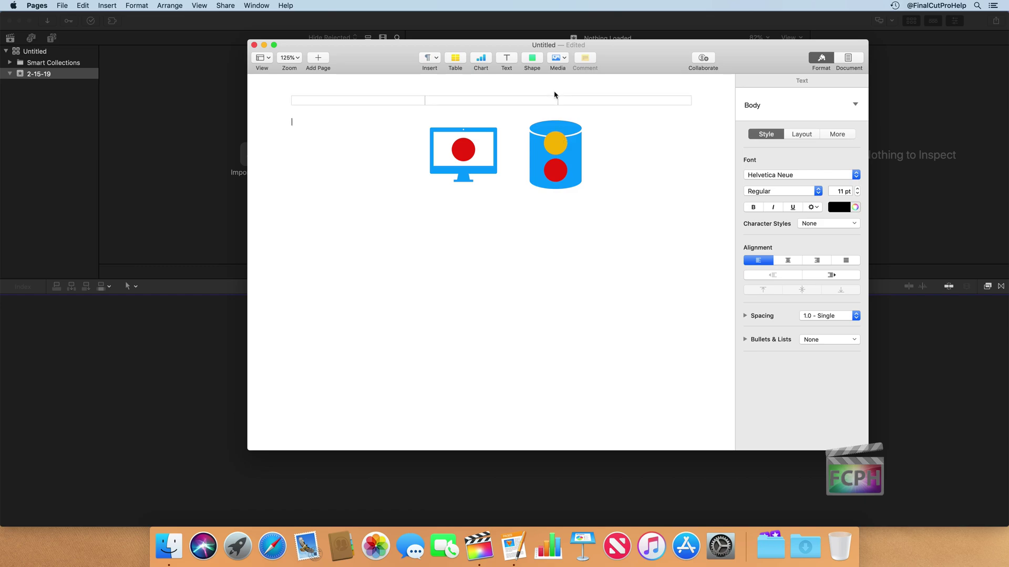
- Insert a green Storage cylinder beside the blue one and nudge the shapes right and down
{"action": "left_click", "coordinate": [532, 59]}
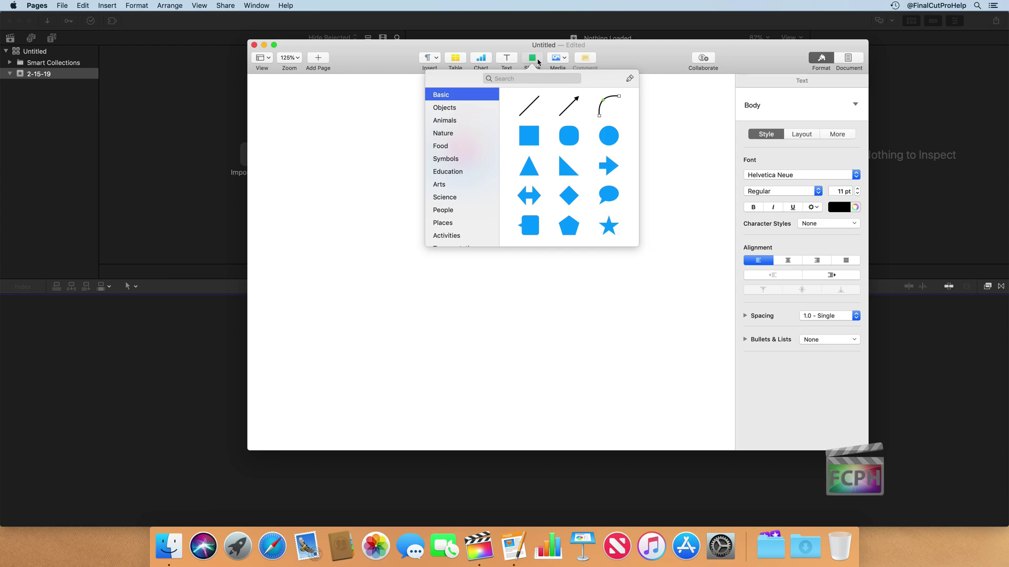
{"action": "left_click", "coordinate": [524, 78]}
{"action": "type", "text": "sto"}
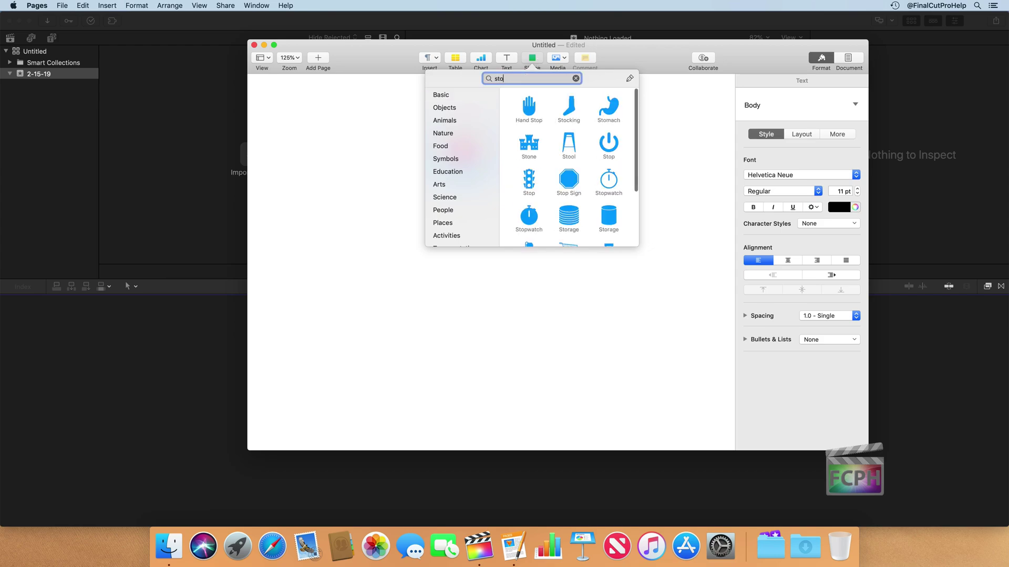
{"action": "left_click", "coordinate": [609, 215]}
{"action": "left_click_drag", "start_coordinate": [491, 168], "coordinate": [664, 159]}
{"action": "left_click", "coordinate": [801, 105]}
{"action": "left_click", "coordinate": [651, 214]}
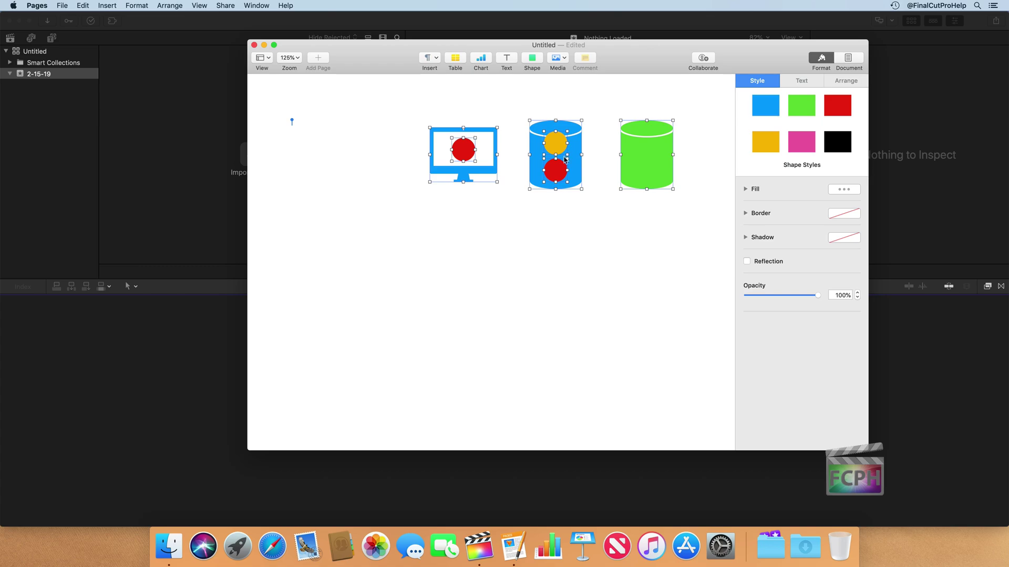
{"action": "left_click_drag", "start_coordinate": [555, 175], "coordinate": [606, 209]}
{"action": "left_click", "coordinate": [553, 236]}
- Send the green cylinder to the back and move the red and yellow circles onto it
{"action": "left_click", "coordinate": [558, 176]}
{"action": "left_click", "coordinate": [666, 161]}
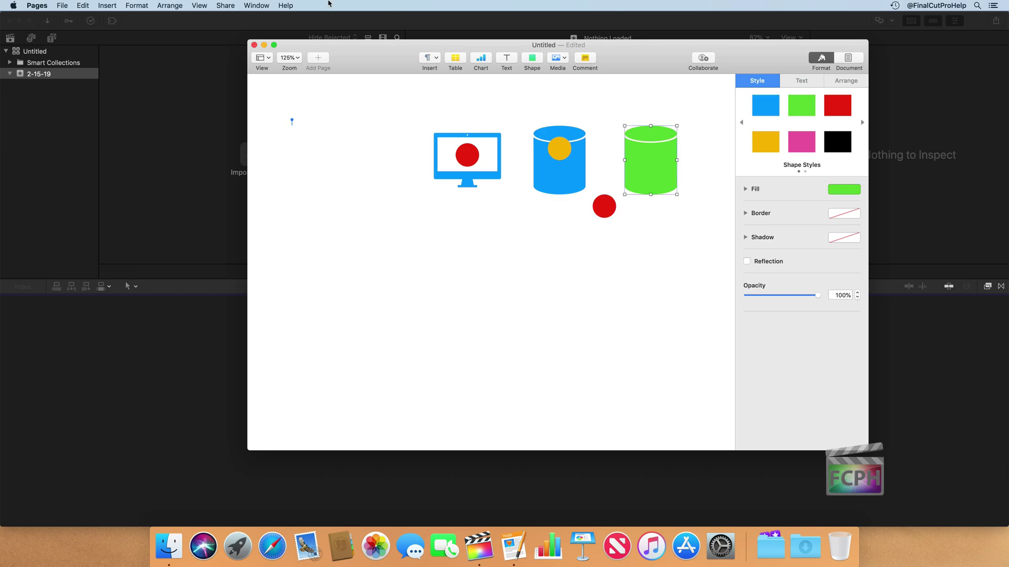
{"action": "left_click", "coordinate": [176, 5]}
{"action": "mouse_move", "coordinate": [203, 72]}
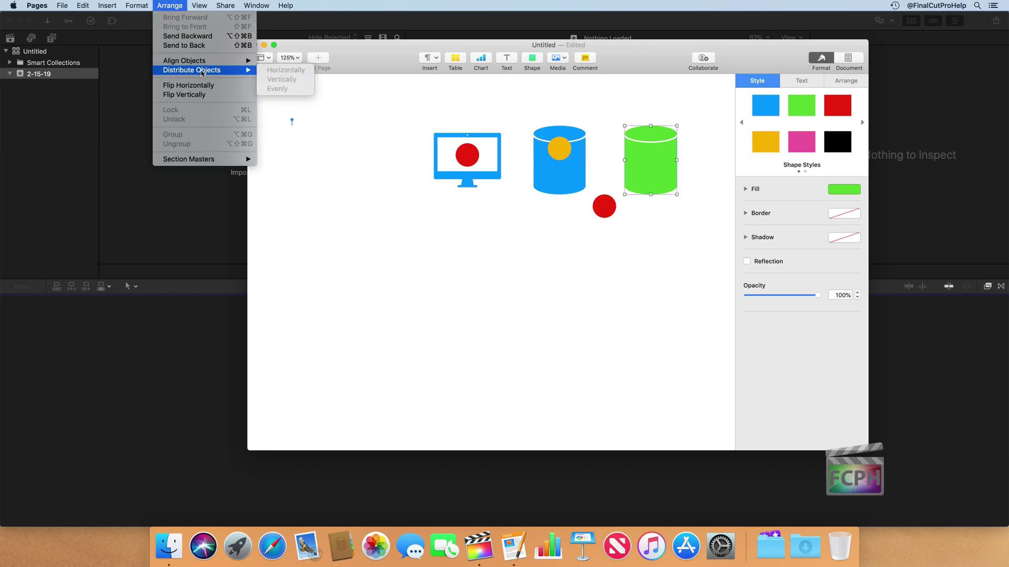
{"action": "left_click", "coordinate": [202, 46]}
{"action": "left_click", "coordinate": [605, 210]}
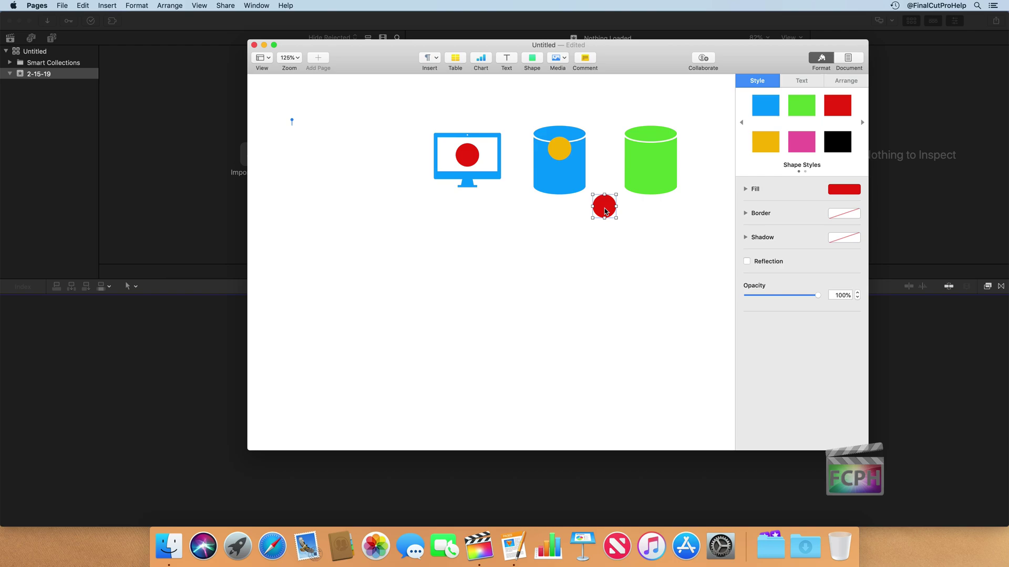
{"action": "left_click_drag", "start_coordinate": [606, 212], "coordinate": [652, 183]}
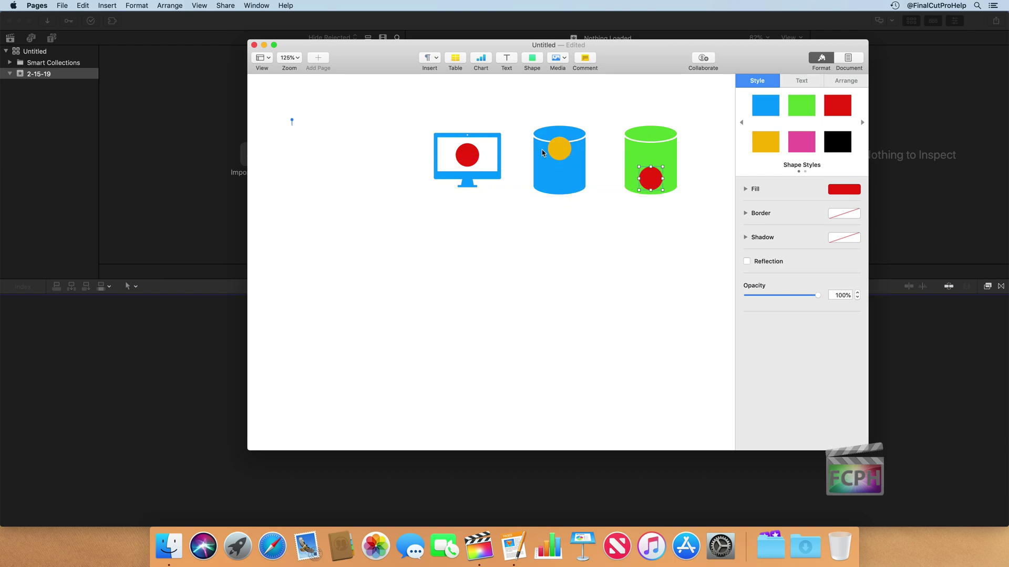
{"action": "left_click_drag", "start_coordinate": [559, 150], "coordinate": [636, 150]}
{"action": "left_click", "coordinate": [627, 220]}
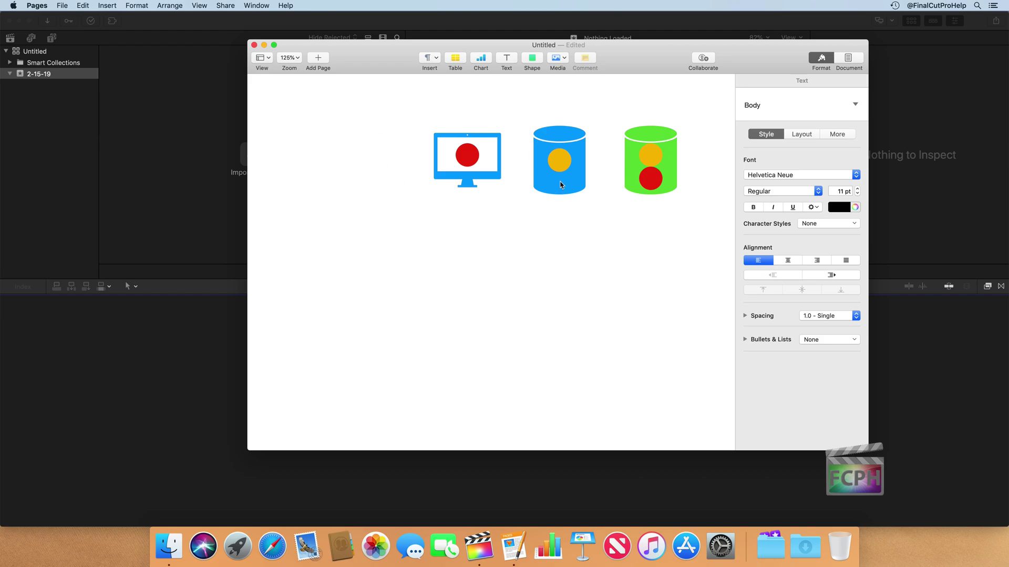
{"action": "left_click", "coordinate": [645, 136]}
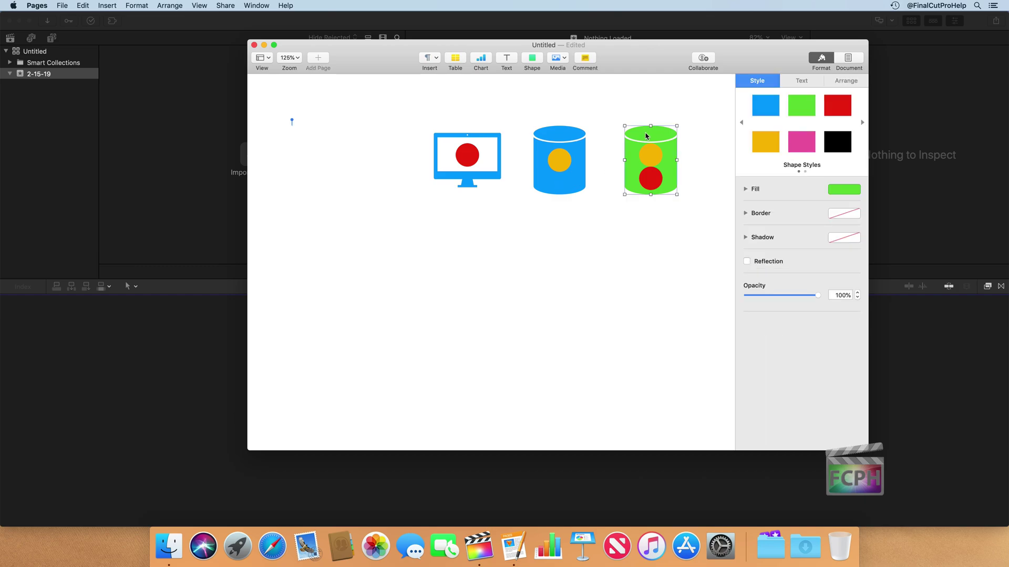
{"action": "left_click", "coordinate": [559, 140]}
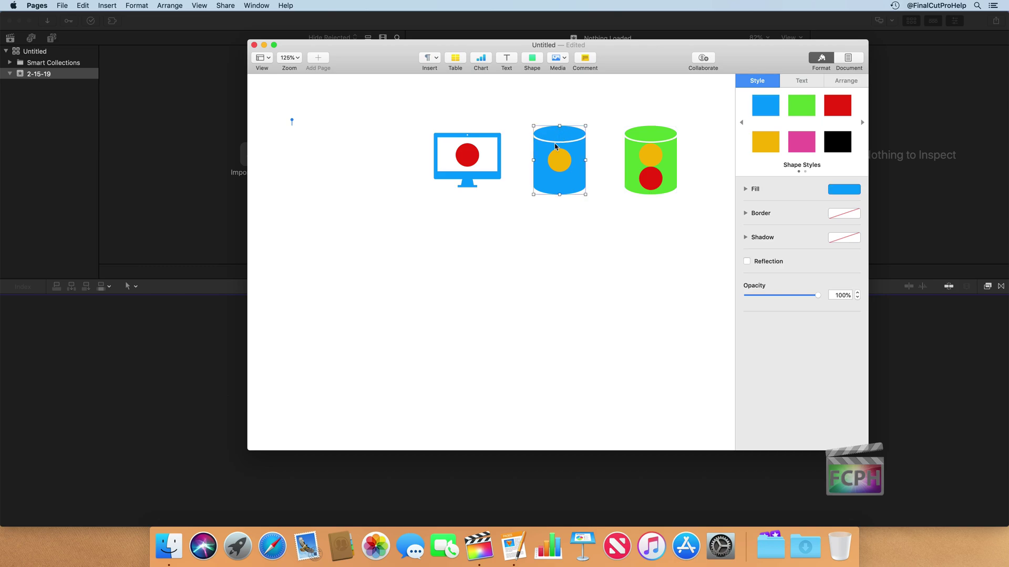
{"action": "left_click", "coordinate": [487, 139]}
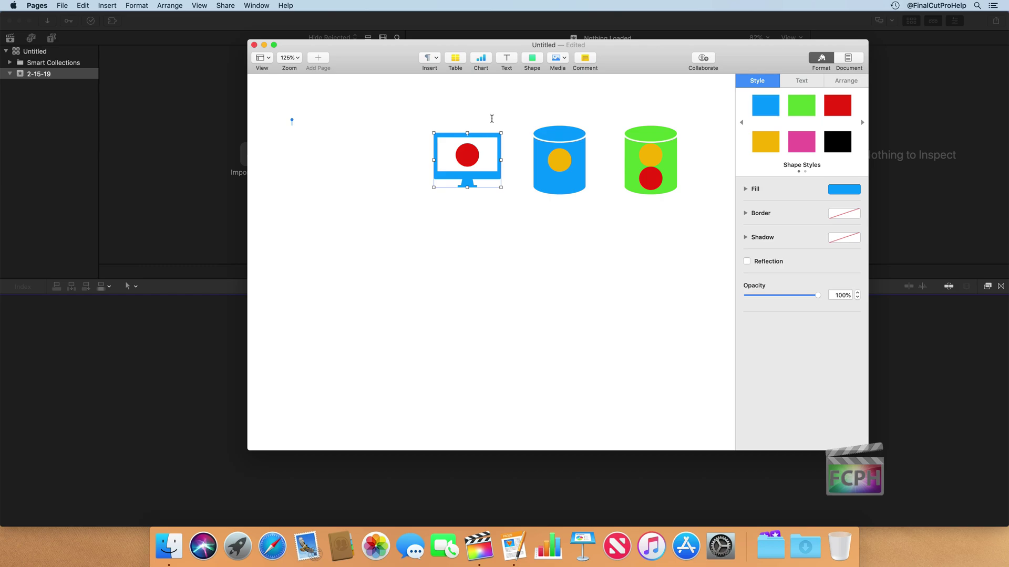
- Insert an enlarged 'home' house shape positioned just under the devices
{"action": "left_click", "coordinate": [532, 62]}
{"action": "type", "text": "home"}
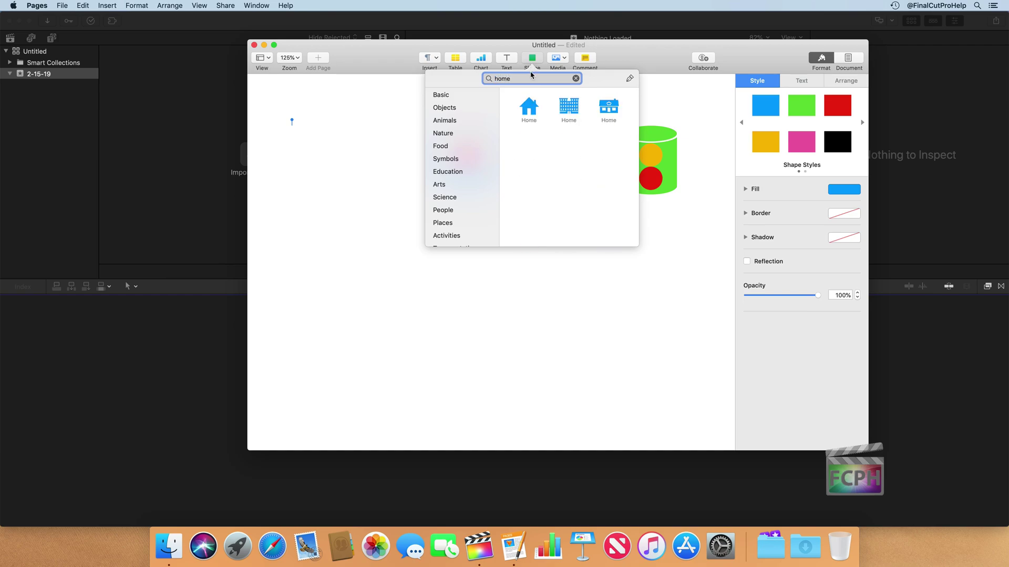
{"action": "left_click", "coordinate": [527, 111]}
{"action": "left_click_drag", "start_coordinate": [523, 292], "coordinate": [631, 405]}
{"action": "left_click_drag", "start_coordinate": [544, 329], "coordinate": [553, 301]}
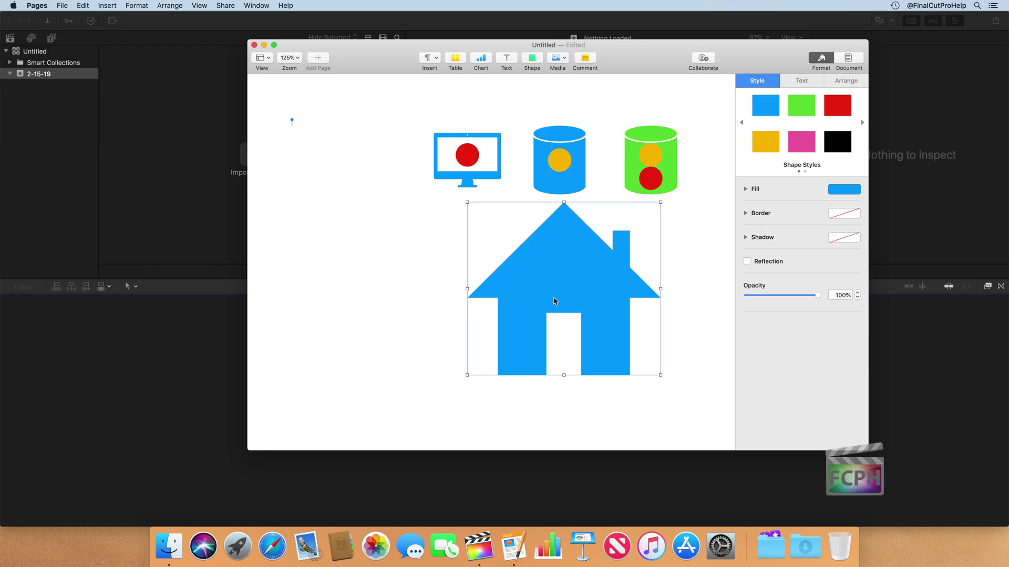
{"action": "left_click_drag", "start_coordinate": [553, 301], "coordinate": [602, 309]}
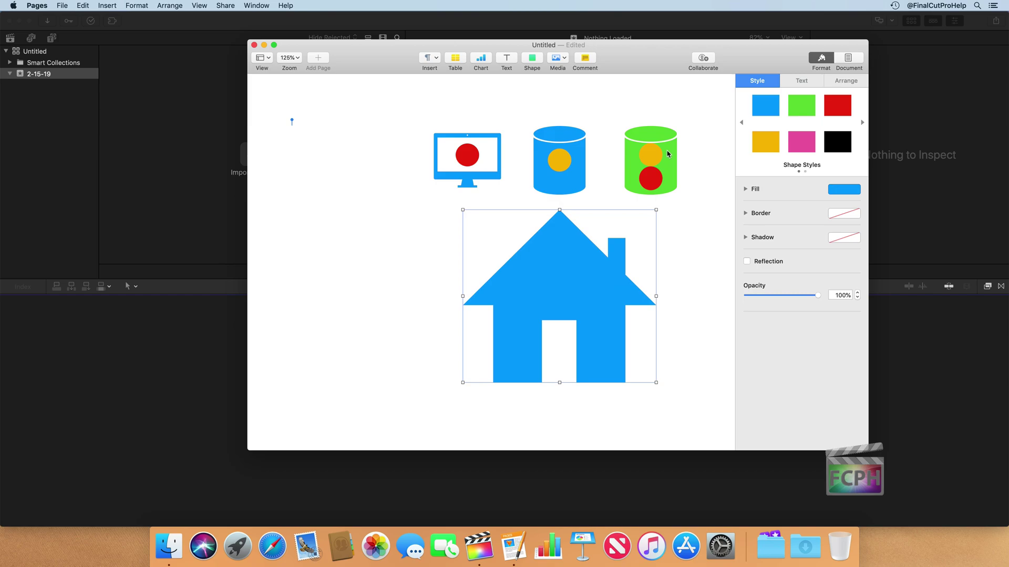
- Duplicate the green cylinder with its yellow and red circles to the right
{"action": "left_click_drag", "start_coordinate": [668, 154], "coordinate": [725, 154]}
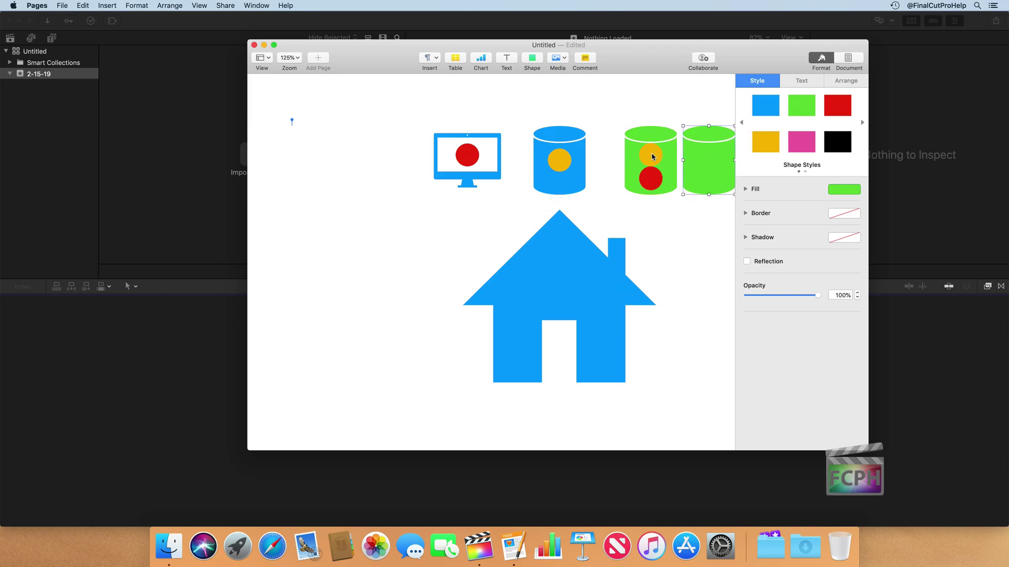
{"action": "left_click", "coordinate": [651, 157]}
{"action": "left_click_drag", "start_coordinate": [651, 157], "coordinate": [709, 156]}
{"action": "left_click_drag", "start_coordinate": [651, 178], "coordinate": [710, 179]}
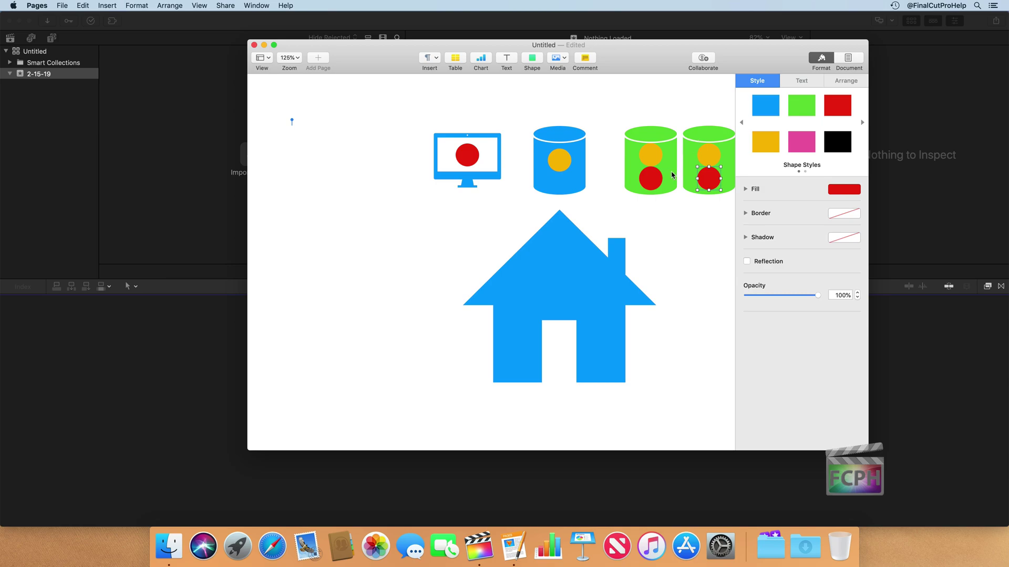
{"action": "left_click", "coordinate": [822, 58]}
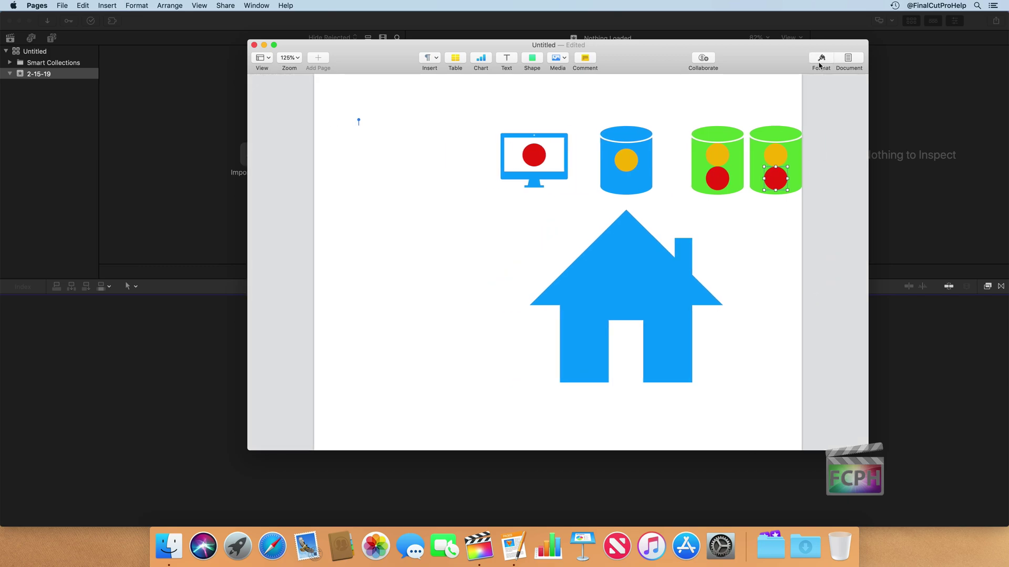